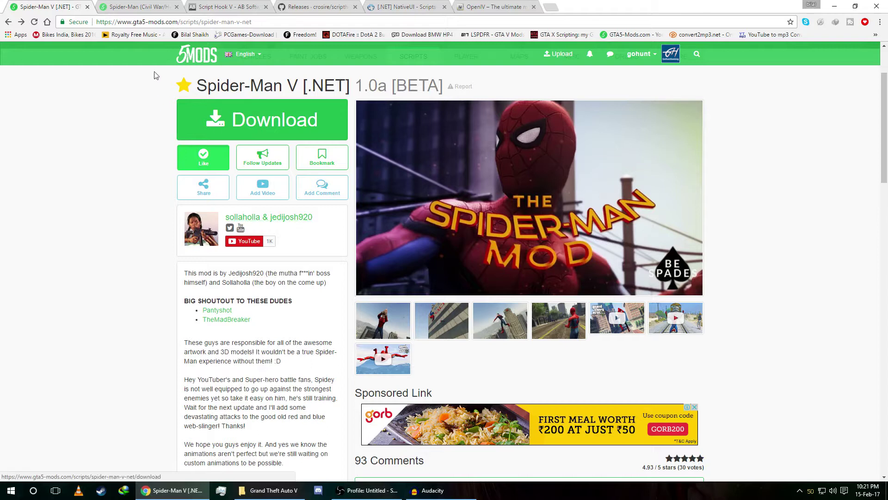
Review the Script Hook V, ScriptHookVDotNet, NativeUI, OpenIV and Spider-Man ped pages, then minimise Chrome.
{"action": "left_click", "coordinate": [223, 9]}
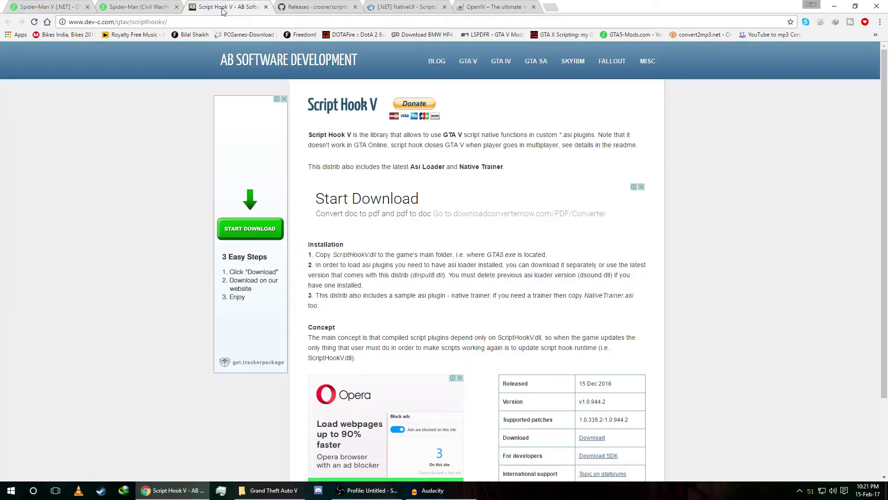
{"action": "left_click", "coordinate": [332, 7]}
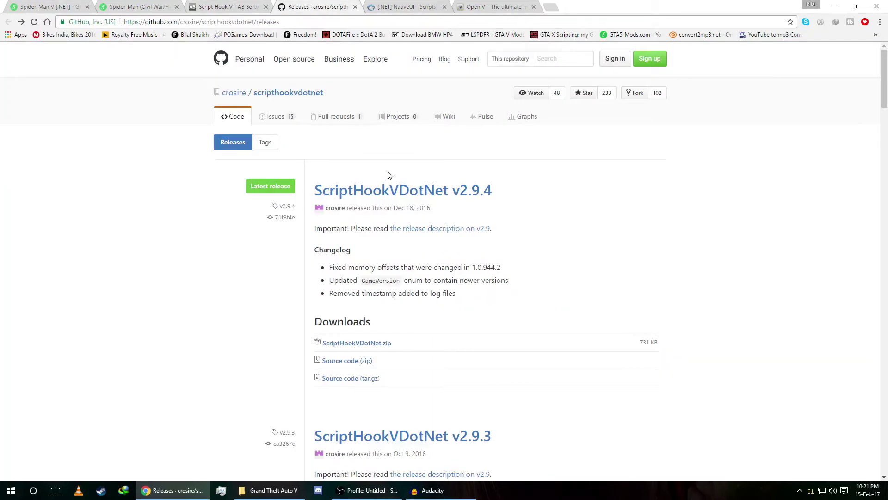
{"action": "left_click", "coordinate": [401, 8]}
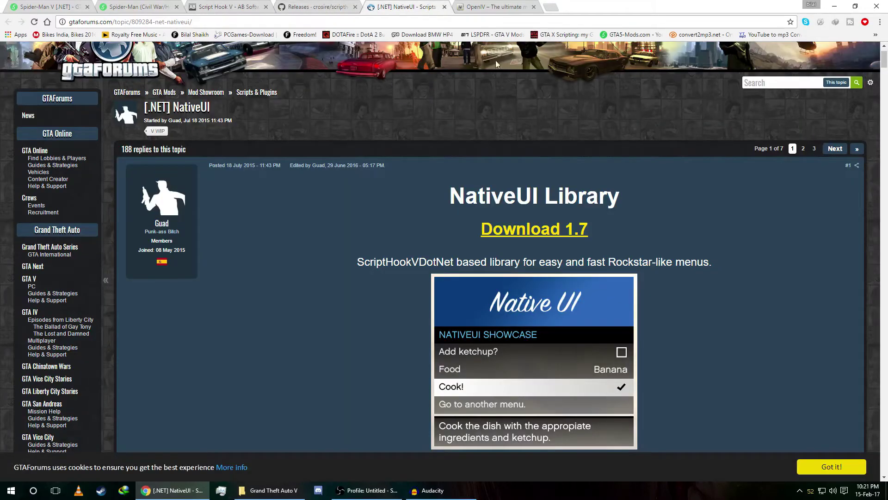
{"action": "left_click", "coordinate": [501, 8]}
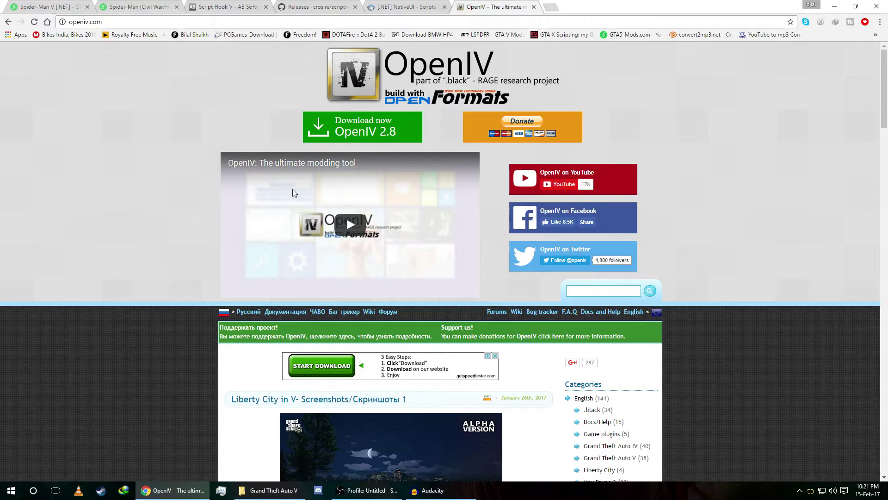
{"action": "left_click", "coordinate": [117, 7]}
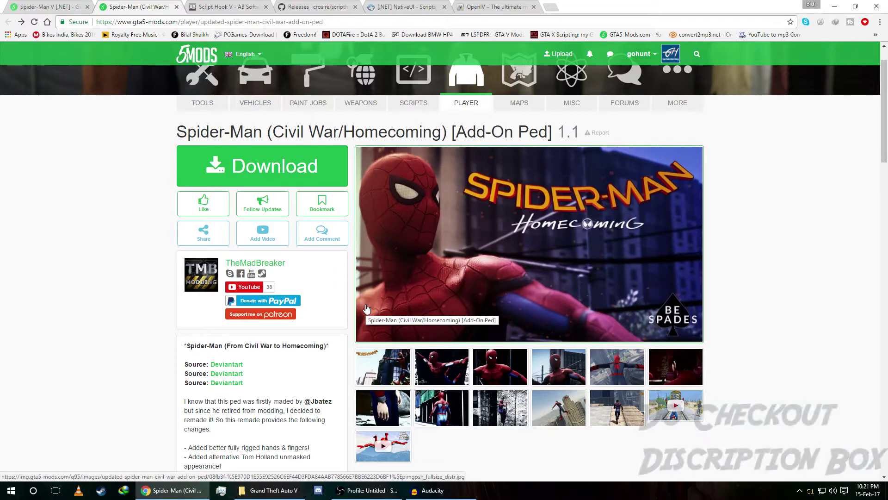
{"action": "left_click", "coordinate": [834, 7]}
{"action": "left_click_drag", "start_coordinate": [404, 114], "coordinate": [685, 6]}
Use WinRAR to extract the five archives to separate folders, then open the Grand Theft Auto V folder.
{"action": "right_click", "coordinate": [598, 15]}
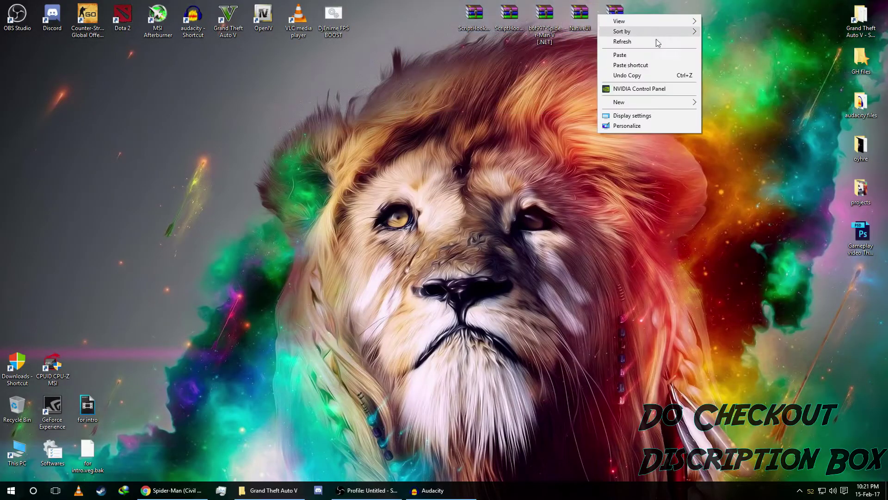
{"action": "left_click_drag", "start_coordinate": [416, 98], "coordinate": [690, 4]}
{"action": "right_click", "coordinate": [603, 27]}
{"action": "left_click", "coordinate": [638, 104]}
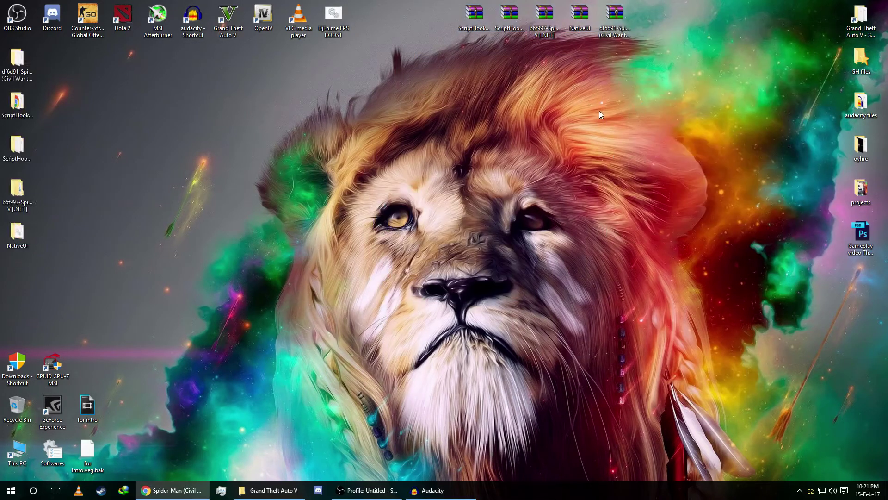
{"action": "double_click", "coordinate": [861, 21]}
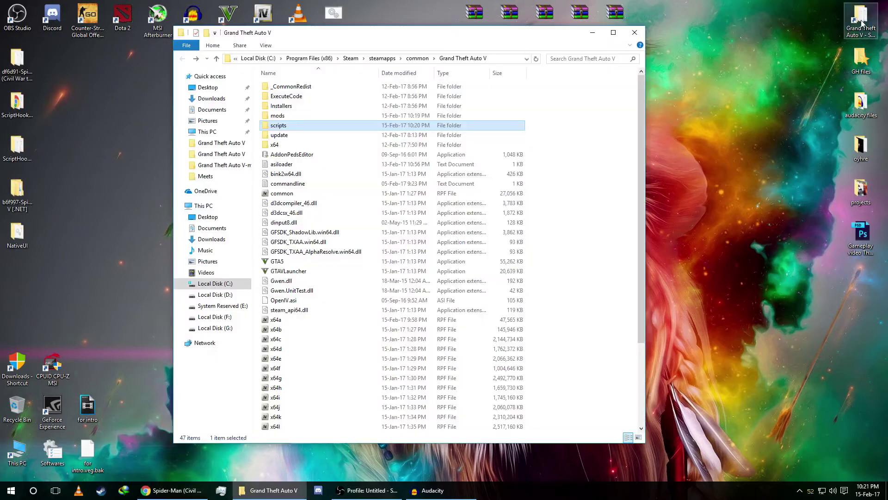
Open the Script Hook V bin folder alongside the Grand Theft Auto V folder.
{"action": "left_click_drag", "start_coordinate": [506, 14], "coordinate": [658, 14]}
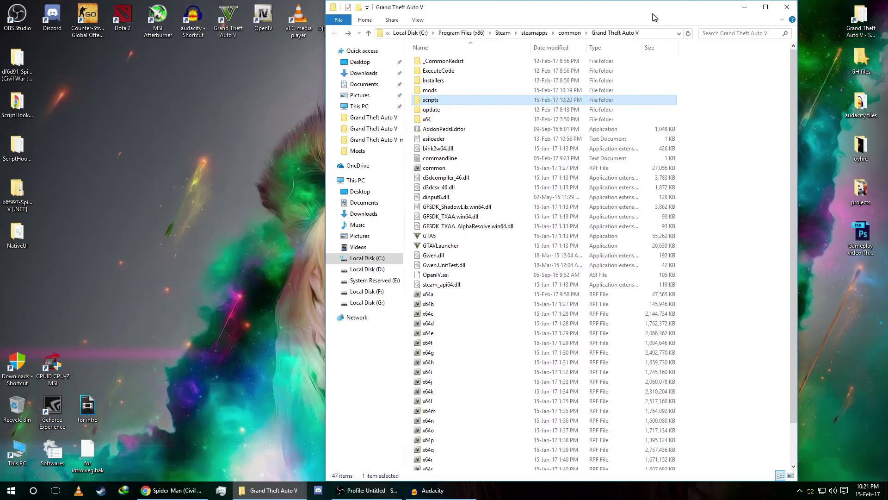
{"action": "left_click", "coordinate": [716, 138]}
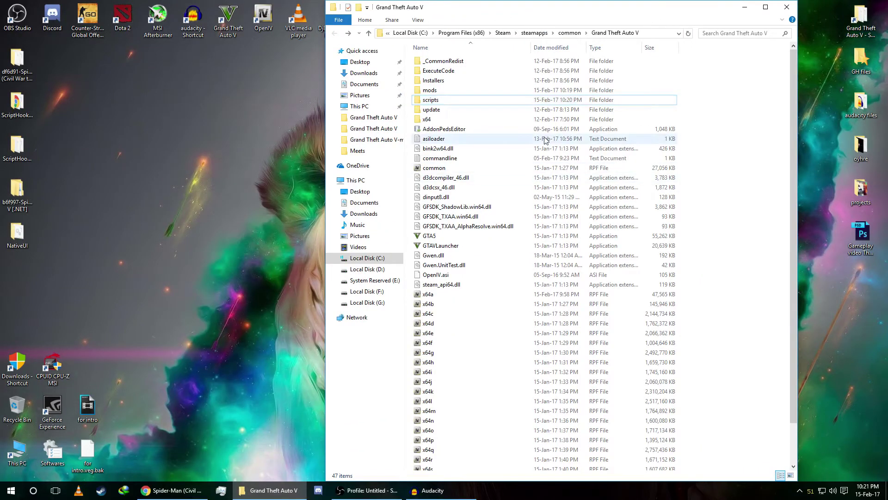
{"action": "double_click", "coordinate": [21, 116]}
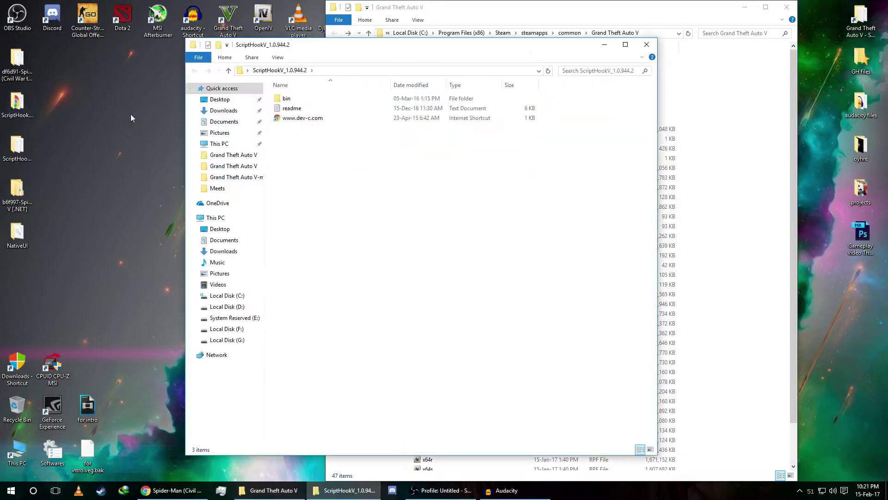
{"action": "double_click", "coordinate": [288, 99]}
Copy dinput8.dll and ScriptHookV.dll into the GTA V folder, replacing the existing files.
{"action": "left_click", "coordinate": [301, 101]}
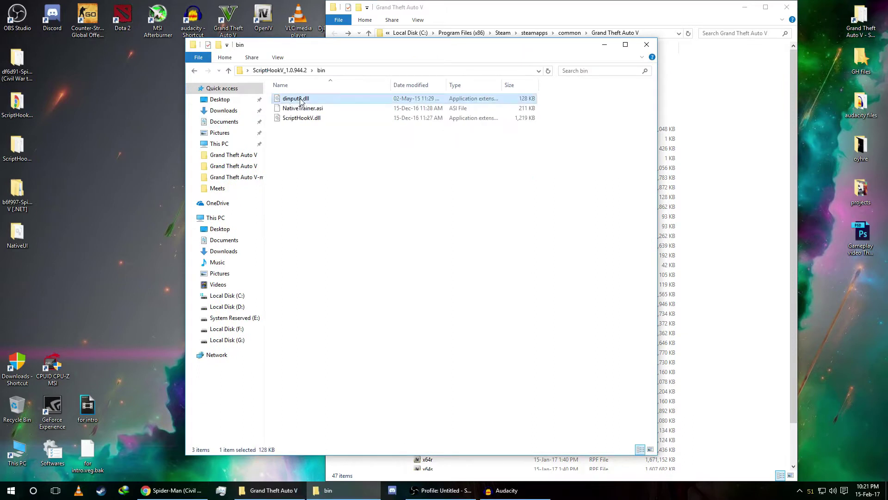
{"action": "left_click", "coordinate": [302, 120], "text": "ctrl"}
{"action": "right_click", "coordinate": [301, 119]}
{"action": "left_click", "coordinate": [350, 227]}
{"action": "left_click", "coordinate": [646, 44]}
{"action": "right_click", "coordinate": [729, 147]}
{"action": "left_click", "coordinate": [759, 210]}
{"action": "left_click", "coordinate": [406, 172]}
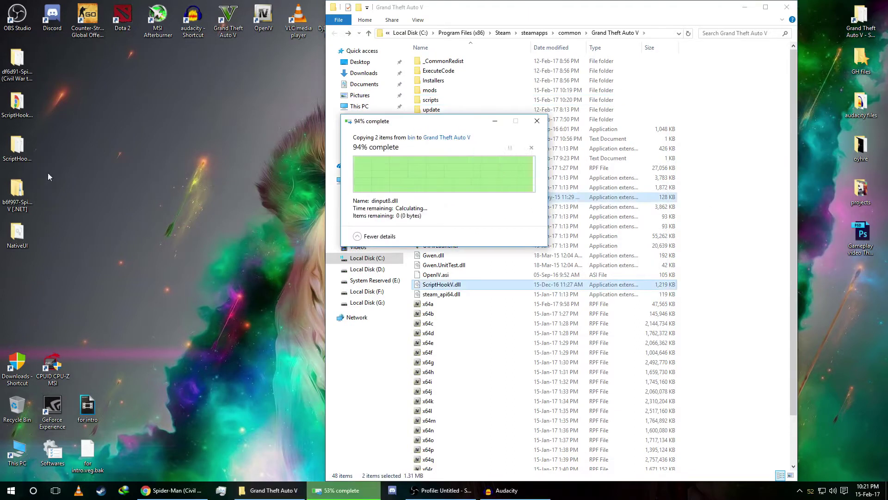
Paste ScriptHookVDotNet.asi from the extracted ScriptHookVDotNet folder into the GTA V folder.
{"action": "double_click", "coordinate": [18, 150]}
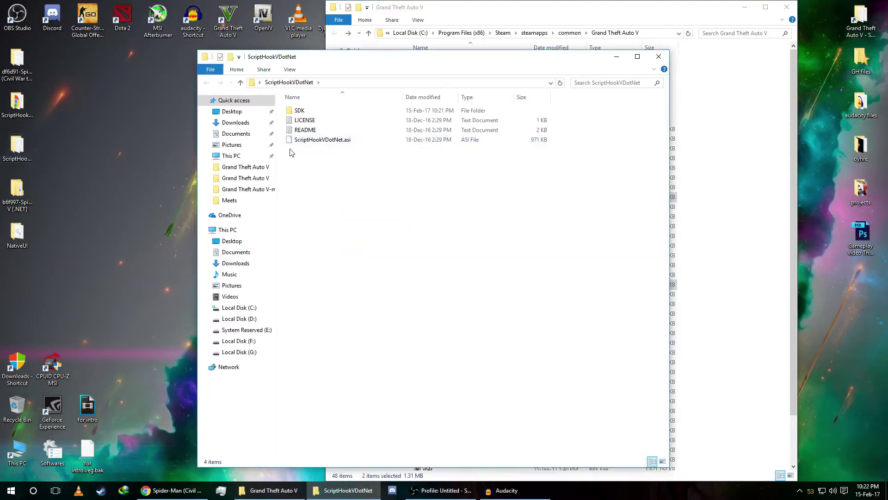
{"action": "left_click", "coordinate": [310, 141]}
{"action": "right_click", "coordinate": [310, 143]}
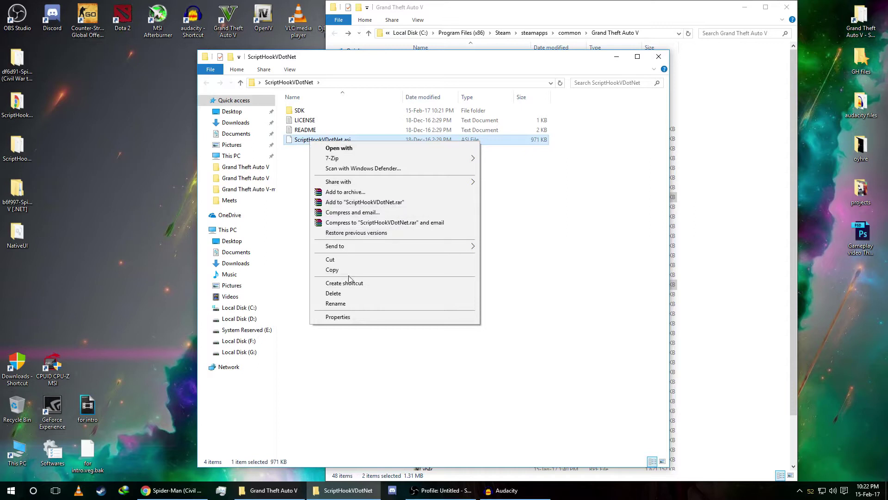
{"action": "left_click", "coordinate": [326, 273]}
{"action": "left_click", "coordinate": [659, 56]}
{"action": "right_click", "coordinate": [733, 140]}
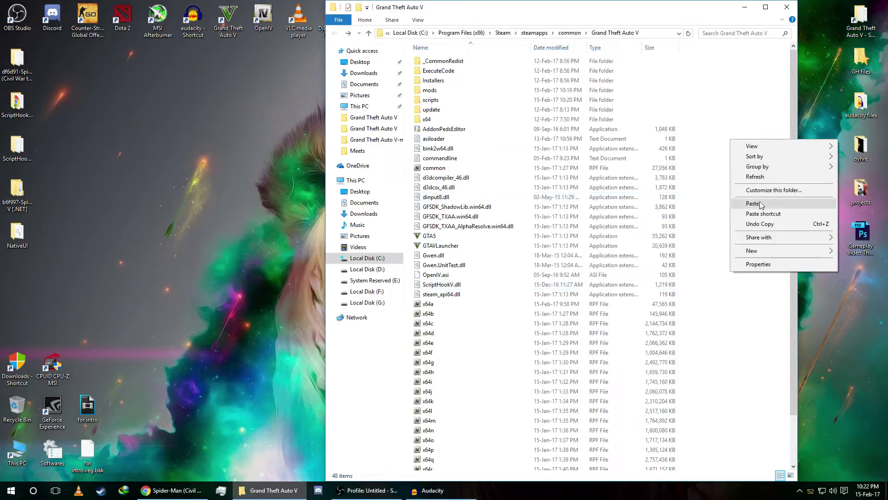
{"action": "left_click", "coordinate": [749, 200]}
{"action": "scroll", "coordinate": [606, 258], "scroll_direction": "up", "scroll_amount": 2}
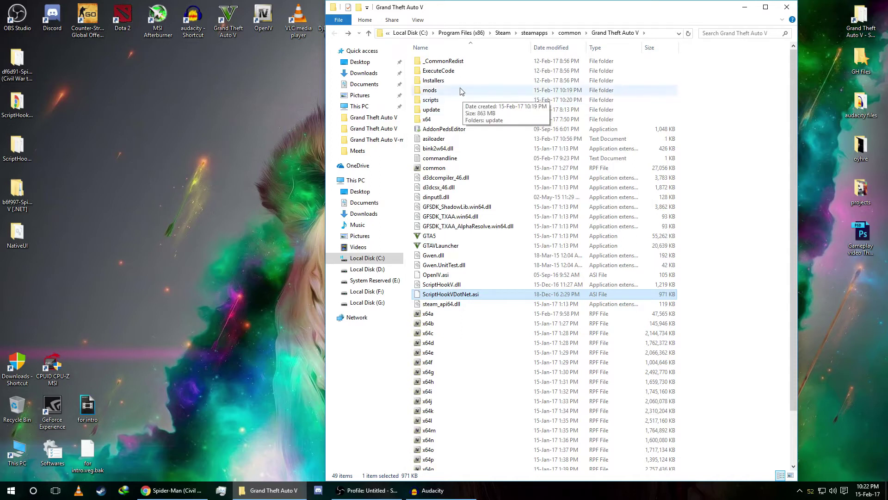
{"action": "right_click", "coordinate": [713, 167]}
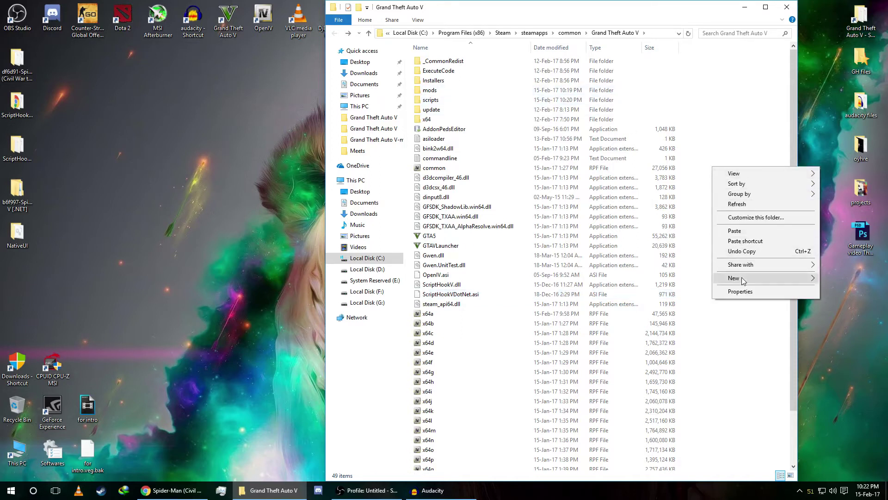
{"action": "mouse_move", "coordinate": [743, 280]}
{"action": "left_click", "coordinate": [667, 278]}
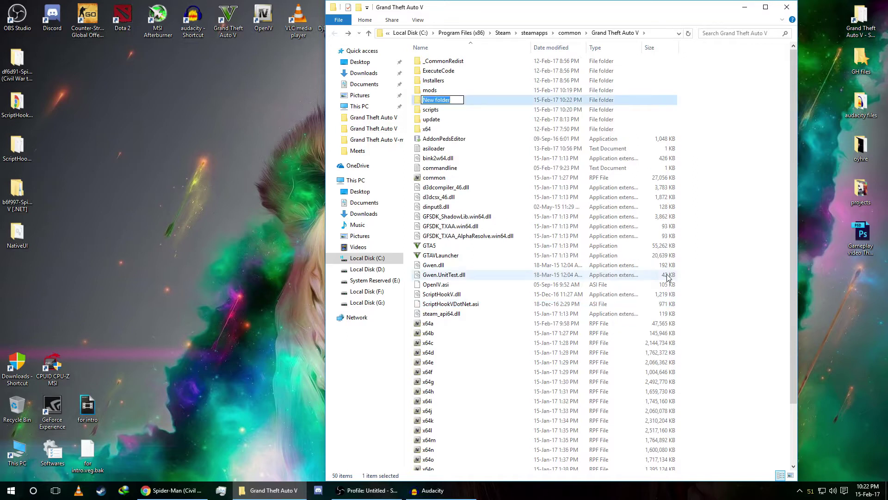
{"action": "key", "text": "End"}
{"action": "key", "text": "BackSpace"}
{"action": "key", "text": "BackSpace"}
{"action": "key", "text": "BackSpace"}
{"action": "key", "text": "BackSpace"}
{"action": "key", "text": "BackSpace"}
{"action": "key", "text": "BackSpace"}
{"action": "key", "text": "BackSpace"}
{"action": "key", "text": "BackSpace"}
{"action": "key", "text": "BackSpace"}
{"action": "key", "text": "BackSpace"}
{"action": "key", "text": "Return"}
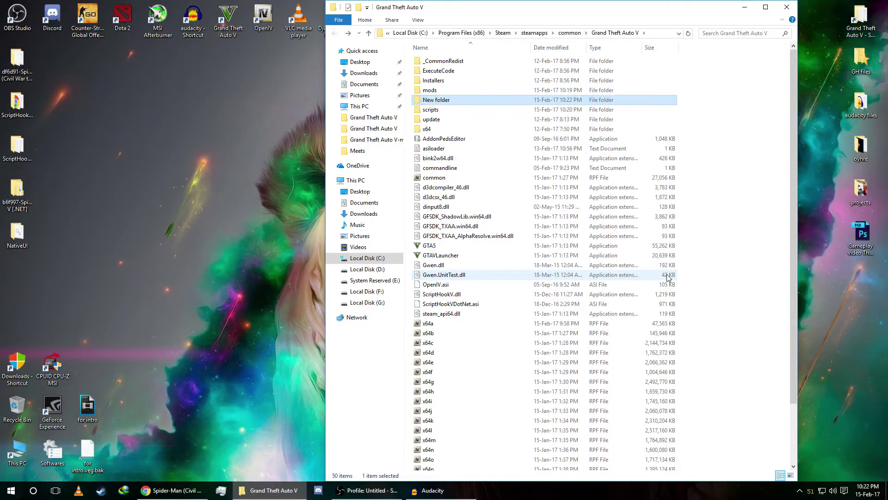
{"action": "key", "text": "Delete"}
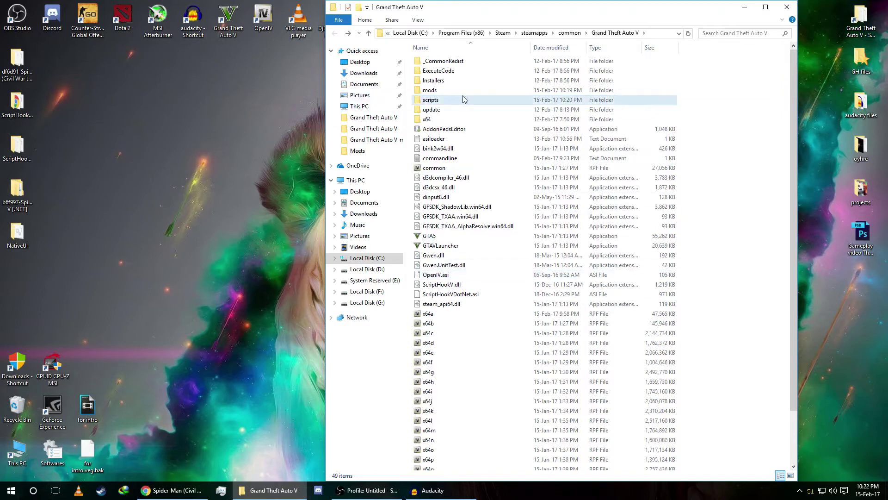
Copy the x64a archive into the mods folder.
{"action": "right_click", "coordinate": [433, 316]}
{"action": "left_click", "coordinate": [454, 264]}
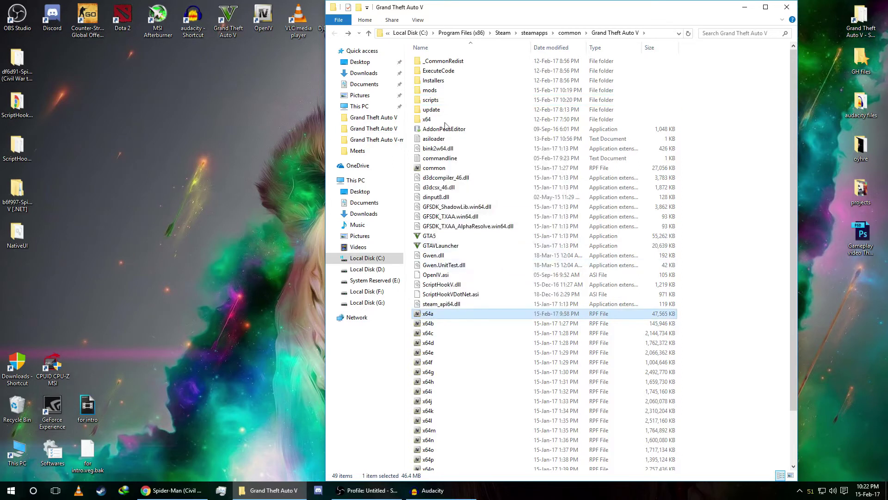
{"action": "double_click", "coordinate": [442, 94]}
{"action": "right_click", "coordinate": [453, 160]}
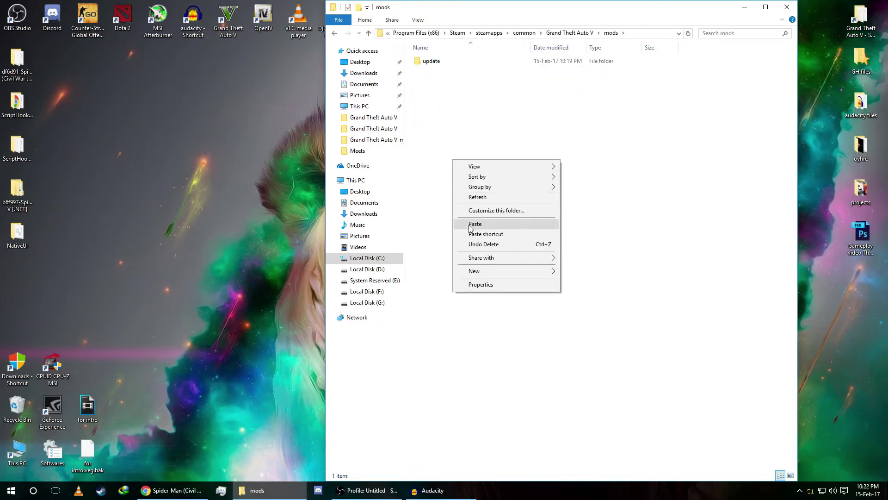
{"action": "left_click", "coordinate": [471, 225]}
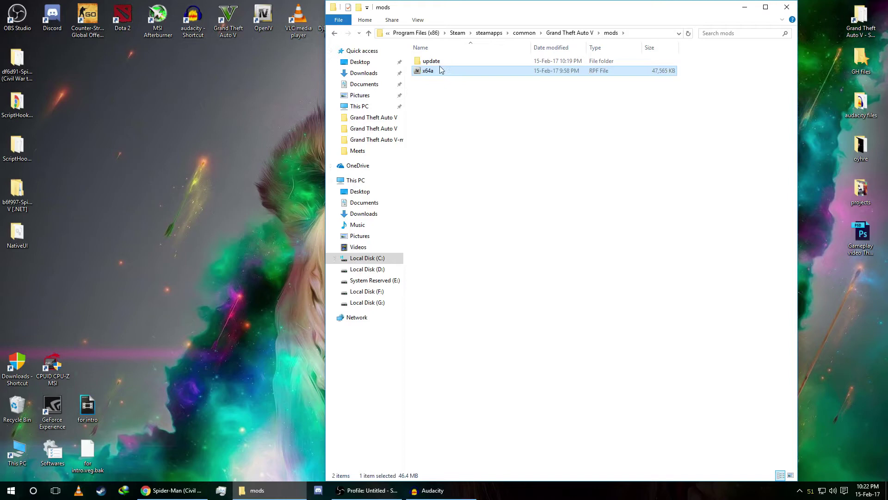
Browse mods\update\x64\dlcpacks to check addonpeds, then return to the Grand Theft Auto V folder.
{"action": "double_click", "coordinate": [467, 60]}
{"action": "double_click", "coordinate": [468, 61]}
{"action": "double_click", "coordinate": [468, 60]}
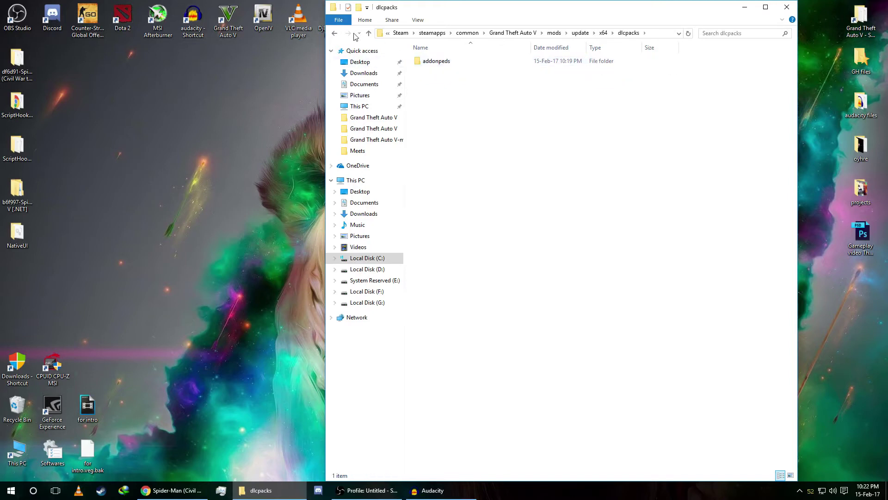
{"action": "left_click", "coordinate": [335, 33]}
{"action": "left_click", "coordinate": [334, 33]}
{"action": "left_click", "coordinate": [335, 34]}
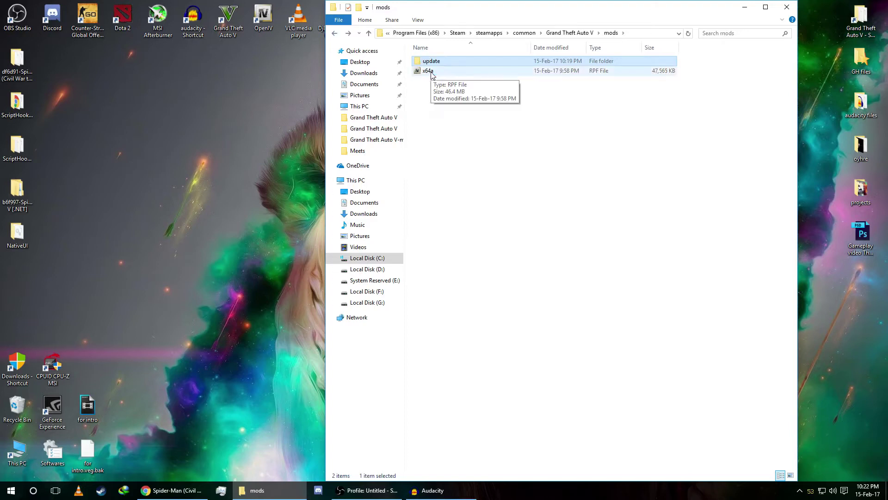
{"action": "key", "text": "alt+Left"}
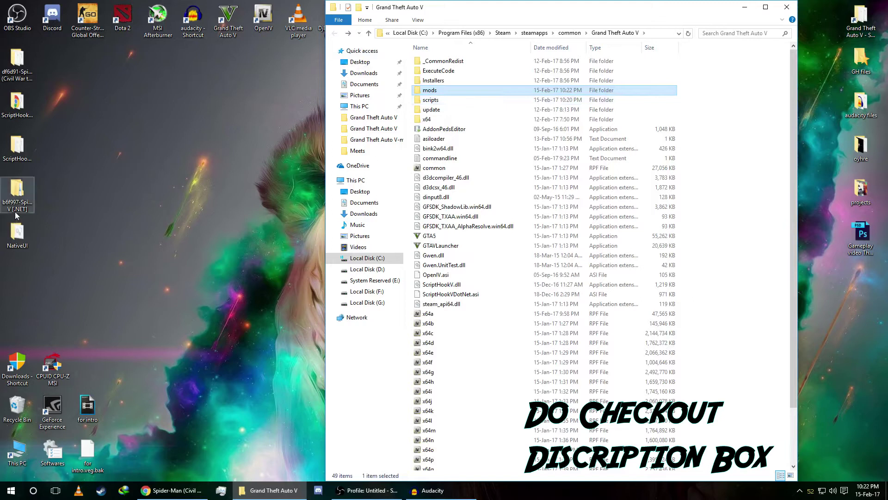
Launch OpenIV for Grand Theft Auto V on Windows and start Tools > Package Installer.
{"action": "left_click", "coordinate": [265, 18]}
{"action": "double_click", "coordinate": [265, 19]}
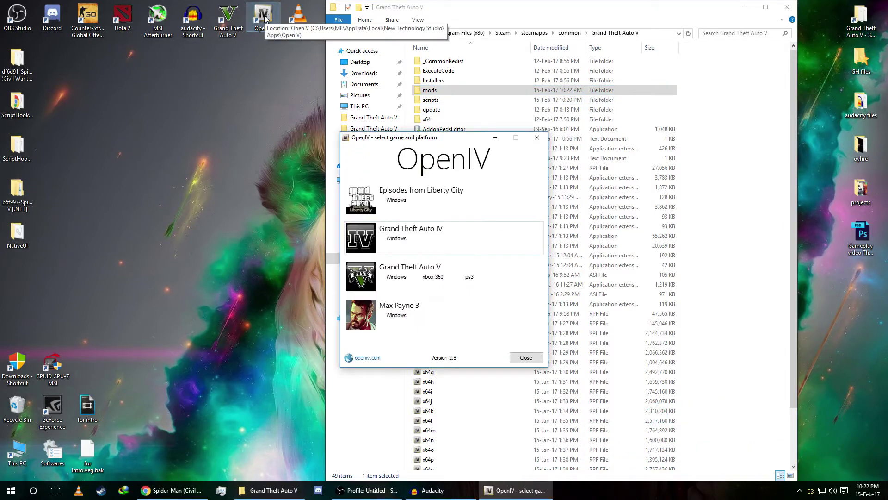
{"action": "left_click", "coordinate": [399, 277]}
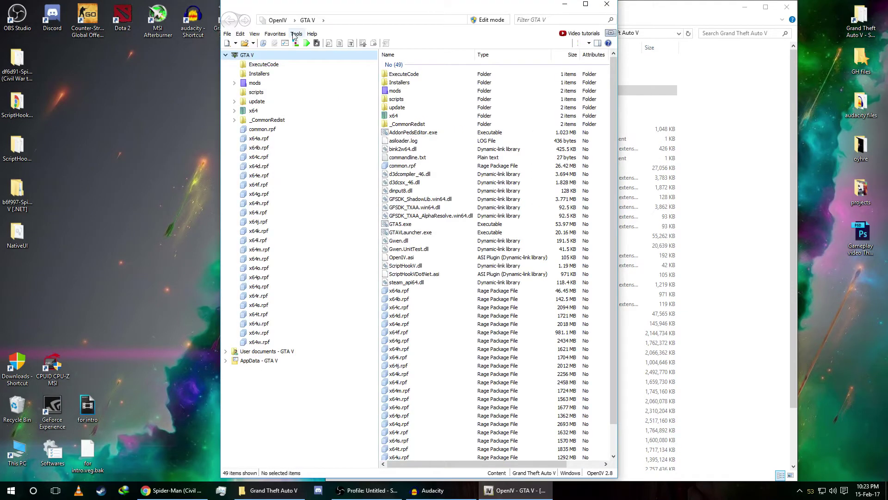
{"action": "left_click", "coordinate": [294, 34]}
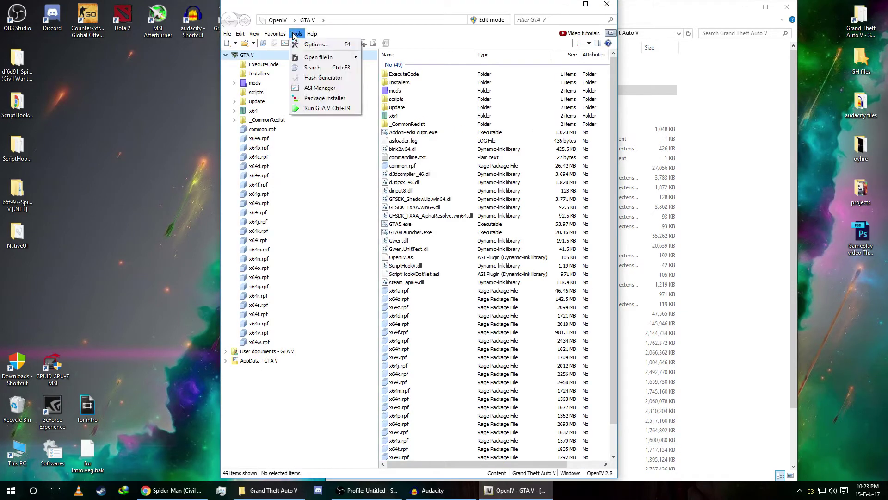
{"action": "left_click", "coordinate": [314, 102]}
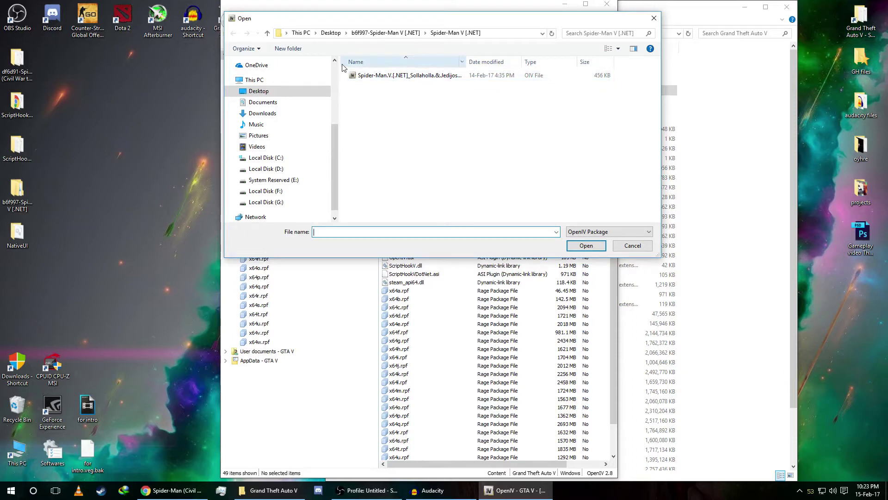
Open the Spider-Man V [.NET] OIV package and install it into the 'mods' folder.
{"action": "left_click", "coordinate": [393, 76]}
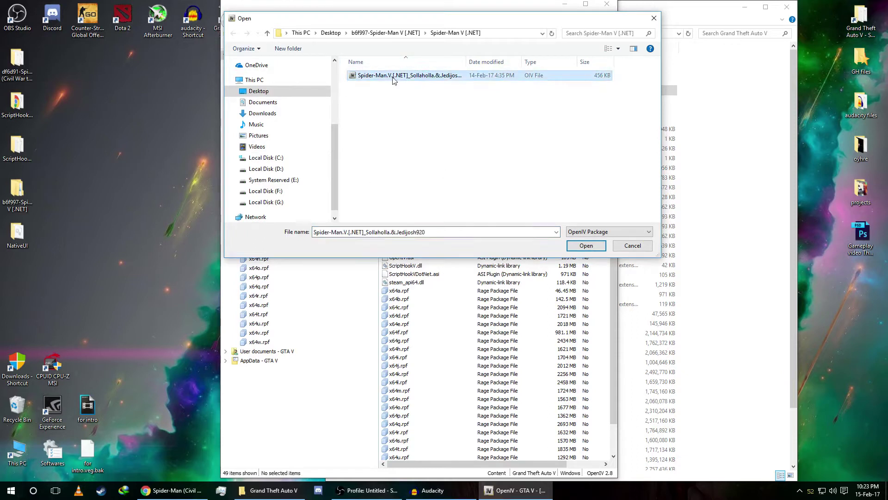
{"action": "left_click", "coordinate": [584, 245]}
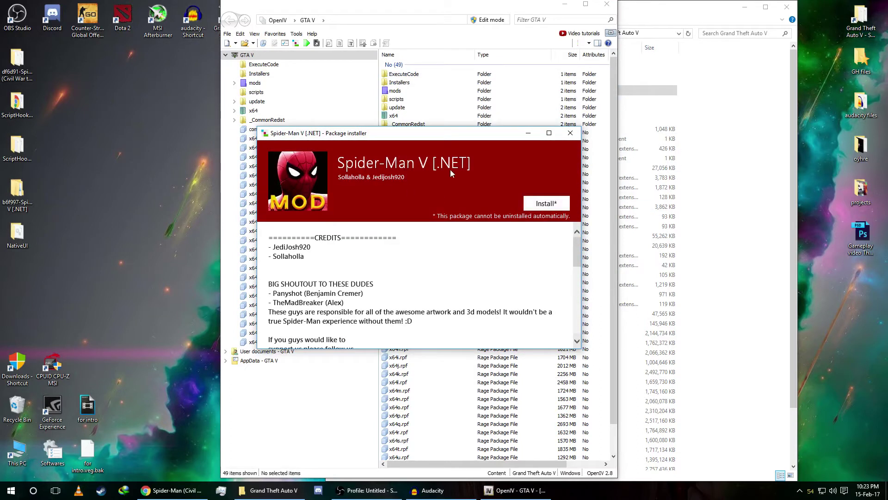
{"action": "left_click", "coordinate": [542, 203]}
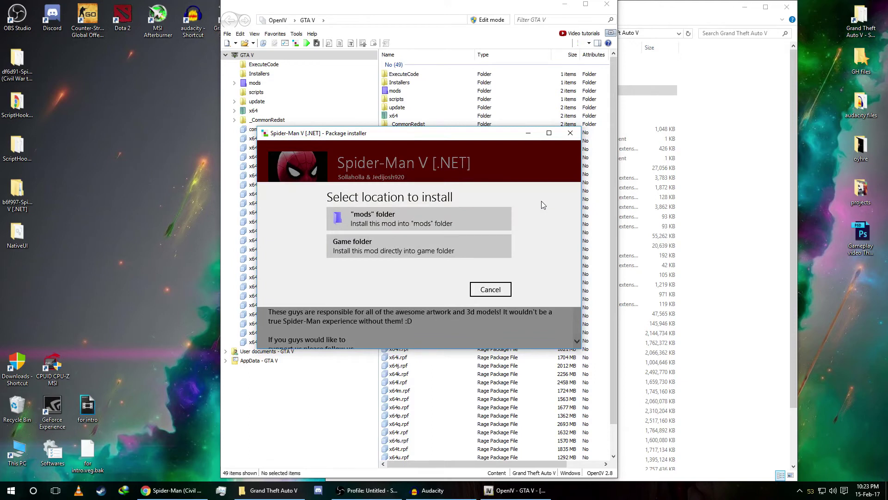
{"action": "left_click", "coordinate": [374, 224]}
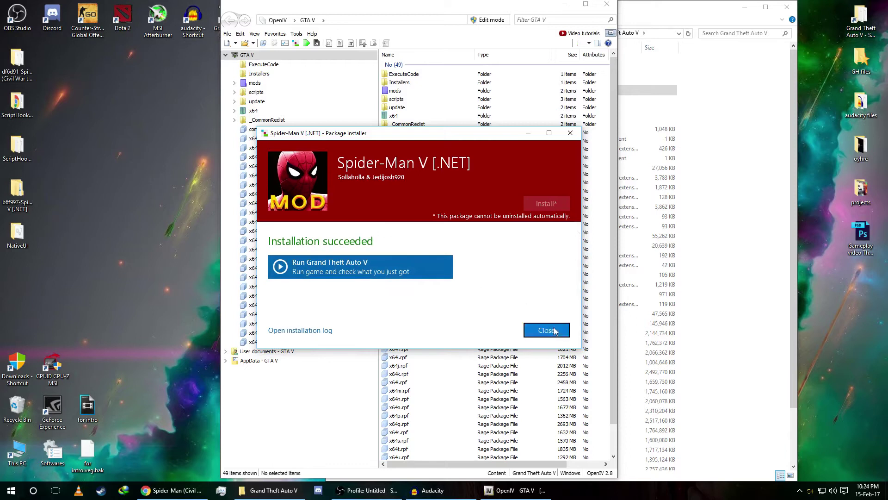
Close the installer, inspect mods and scripts (Spiderman, NAudio.dll, Spiderman.dll), then minimise Explorer.
{"action": "left_click", "coordinate": [554, 330]}
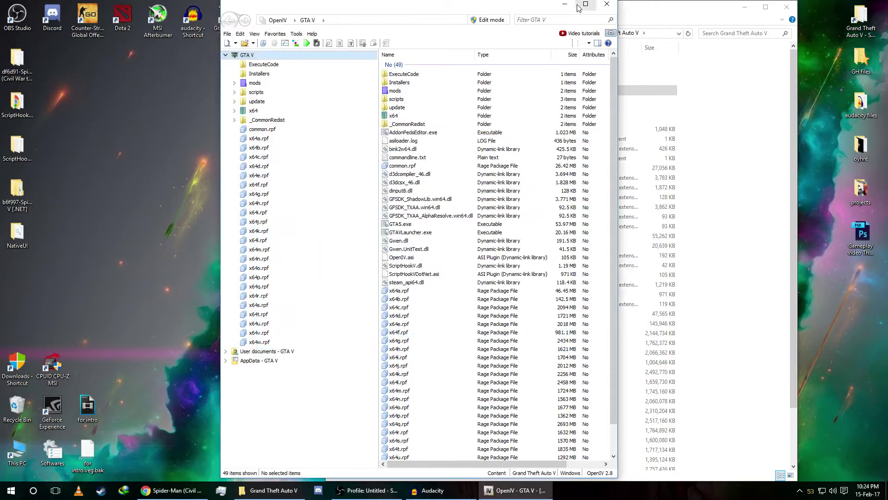
{"action": "left_click", "coordinate": [648, 91]}
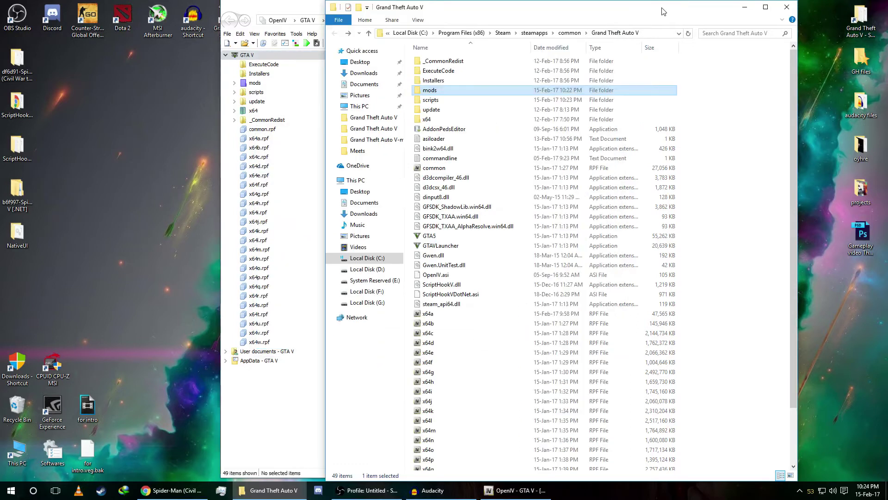
{"action": "double_click", "coordinate": [439, 89]}
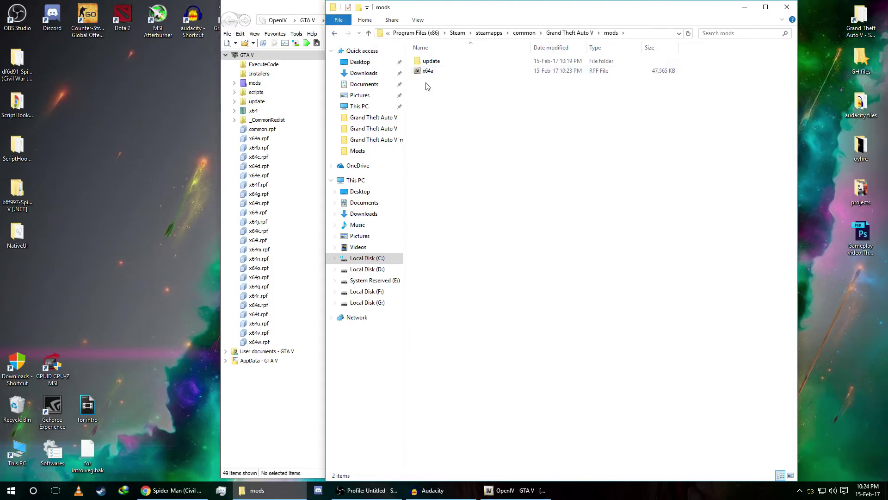
{"action": "key", "text": "BackSpace"}
{"action": "double_click", "coordinate": [466, 101]}
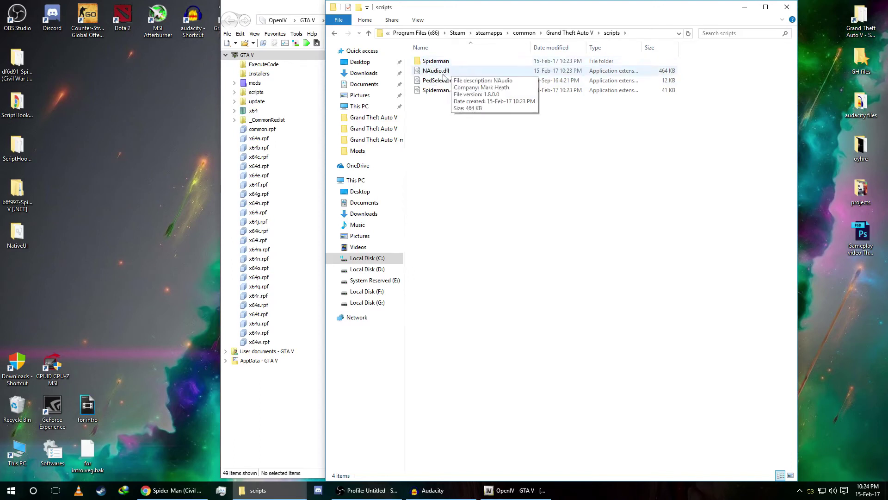
{"action": "left_click", "coordinate": [745, 7]}
{"action": "left_click_drag", "start_coordinate": [433, 13], "coordinate": [625, 20]}
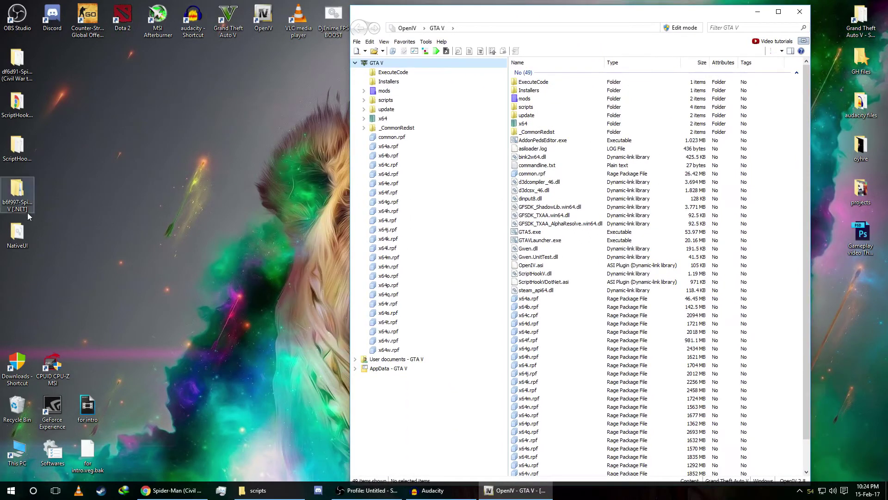
Open the Spider-Man add-on ped folder and arrange it beside OpenIV.
{"action": "double_click", "coordinate": [17, 60]}
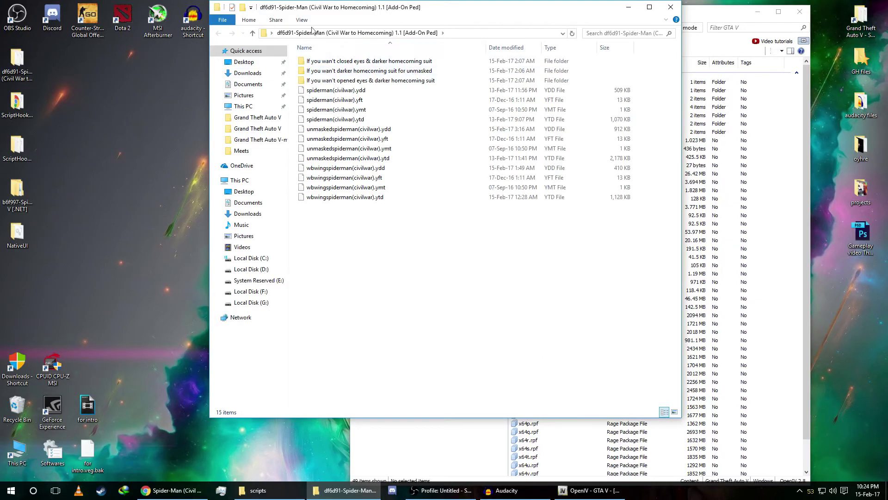
{"action": "left_click_drag", "start_coordinate": [483, 10], "coordinate": [362, 18]}
{"action": "left_click_drag", "start_coordinate": [89, 9], "coordinate": [138, 16]}
{"action": "left_click_drag", "start_coordinate": [377, 21], "coordinate": [283, 18]}
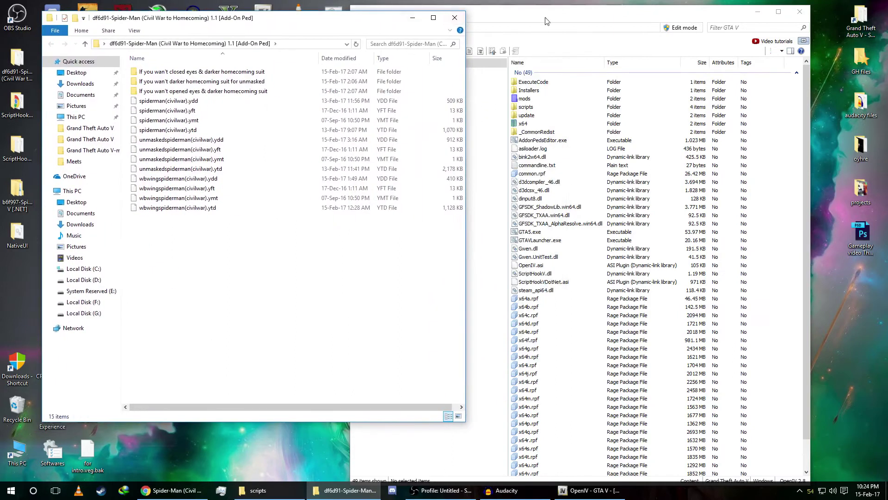
{"action": "left_click_drag", "start_coordinate": [542, 16], "coordinate": [623, 15]}
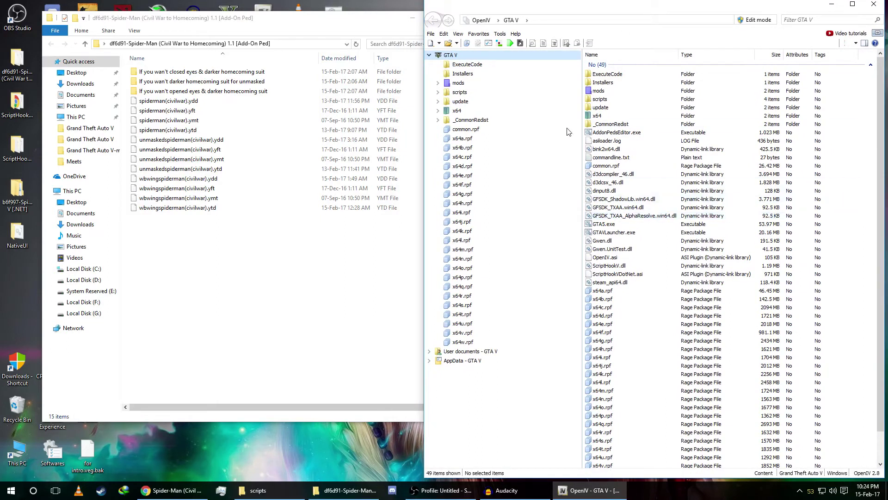
In OpenIV, browse to mods\update\x64\dlcpacks\addonpeds\dlc.rpf\peds.rpf.
{"action": "double_click", "coordinate": [620, 91]}
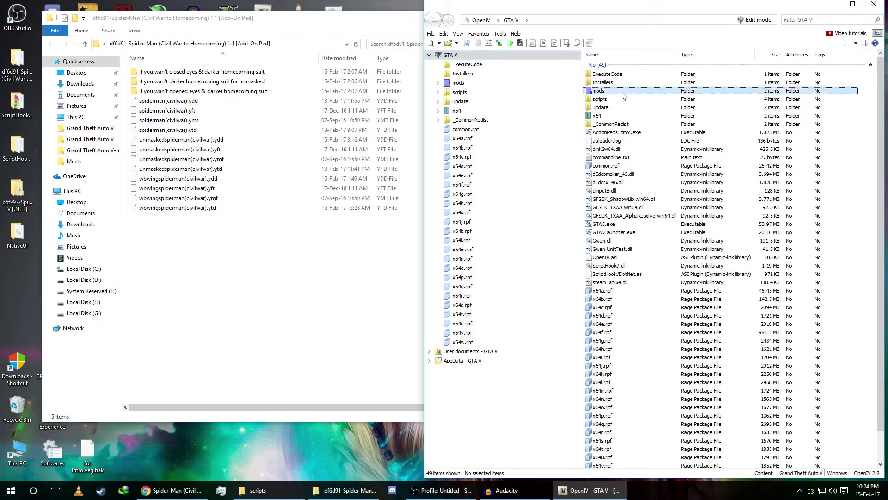
{"action": "double_click", "coordinate": [616, 75]}
{"action": "double_click", "coordinate": [616, 76]}
{"action": "double_click", "coordinate": [615, 75]}
{"action": "double_click", "coordinate": [615, 75]}
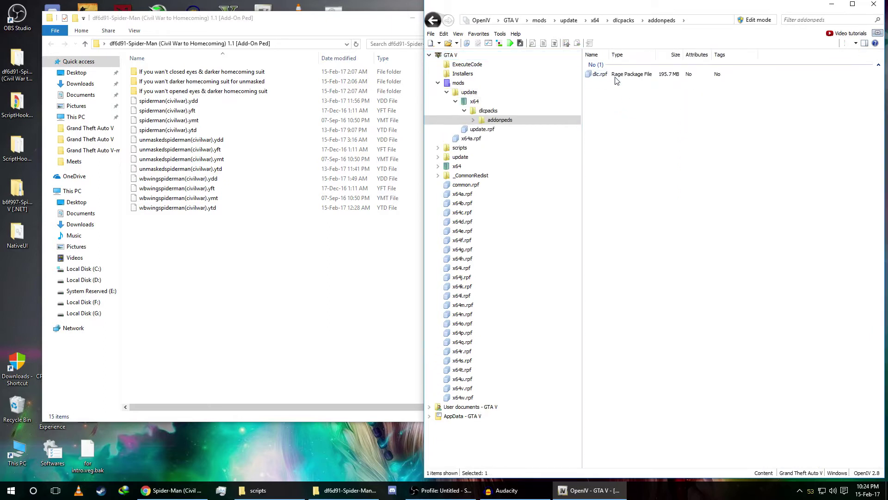
{"action": "double_click", "coordinate": [616, 75]}
{"action": "double_click", "coordinate": [604, 82]}
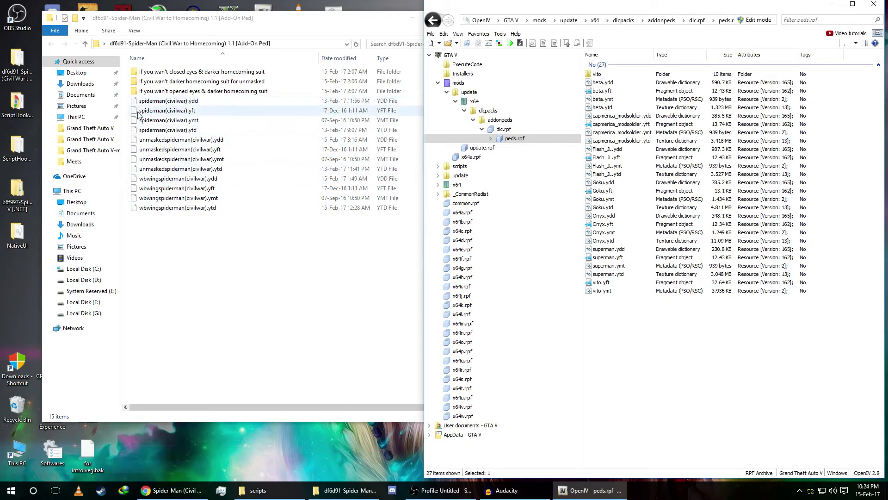
Enable Edit mode and copy the four spiderman(civilwar) .ydd, .yft, .ymt, .ytd files into peds.rpf.
{"action": "left_click_drag", "start_coordinate": [128, 100], "coordinate": [145, 135]}
{"action": "left_click_drag", "start_coordinate": [167, 130], "coordinate": [230, 95]}
{"action": "left_click", "coordinate": [757, 20]}
{"action": "left_click", "coordinate": [462, 279]}
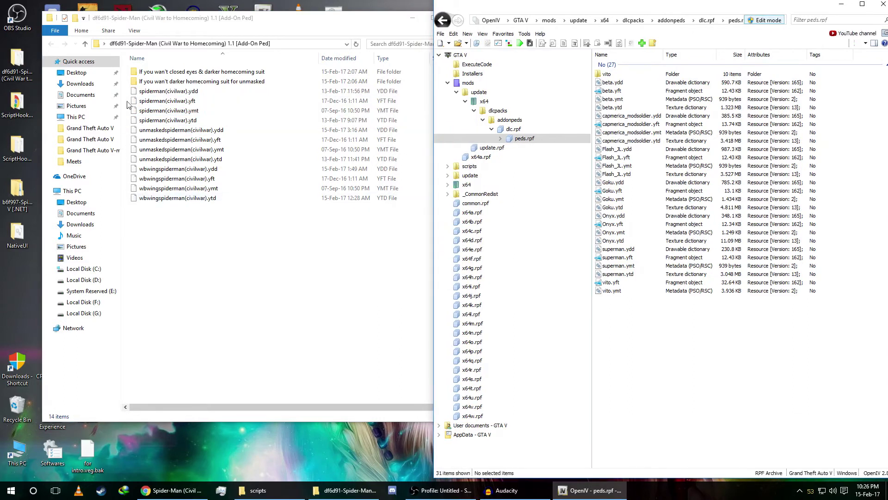
{"action": "left_click_drag", "start_coordinate": [127, 90], "coordinate": [652, 340]}
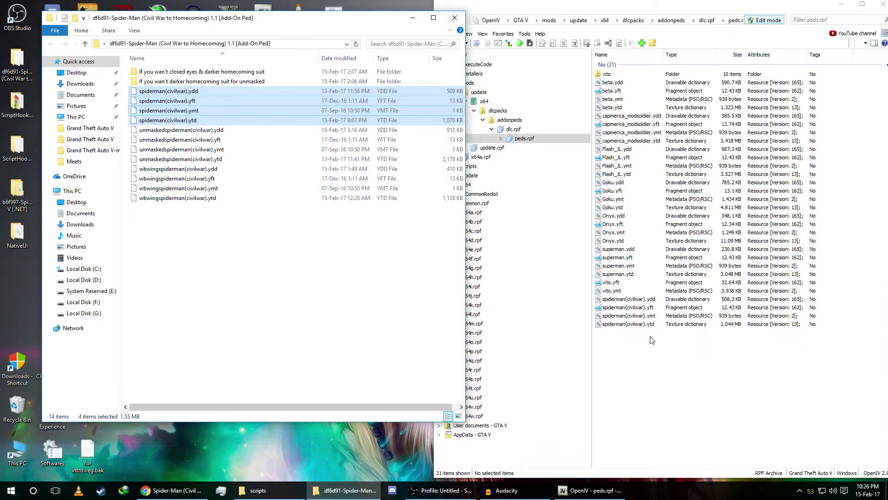
{"action": "left_click", "coordinate": [455, 17]}
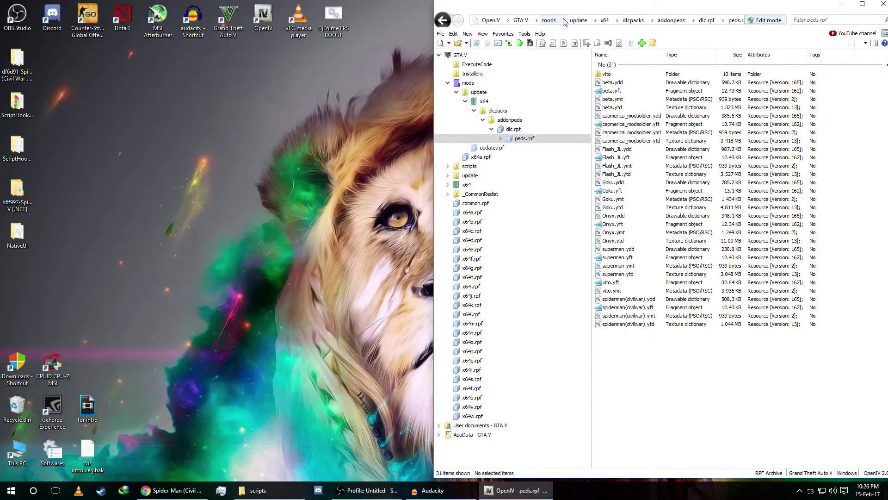
Run AddonPedsEditor from the Grand Theft Auto V folder as administrator.
{"action": "left_click", "coordinate": [258, 490]}
{"action": "left_click", "coordinate": [334, 33]}
{"action": "left_click", "coordinate": [448, 131]}
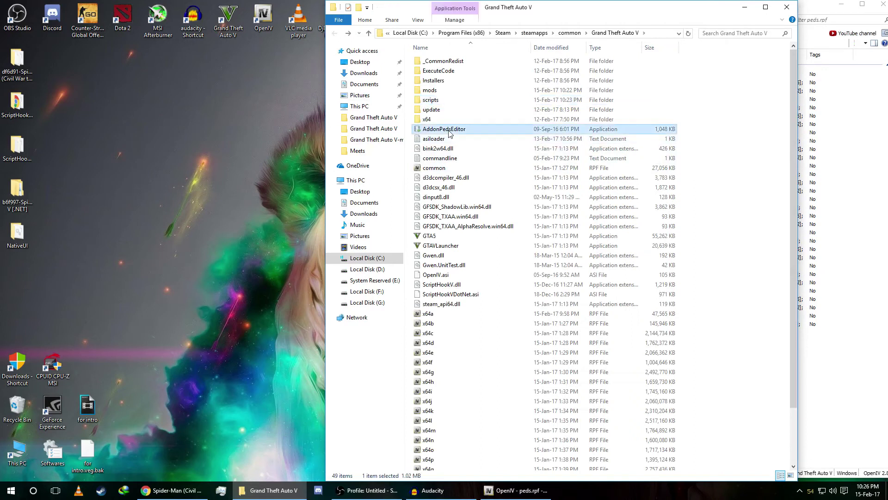
{"action": "right_click", "coordinate": [449, 133]}
{"action": "left_click", "coordinate": [477, 148]}
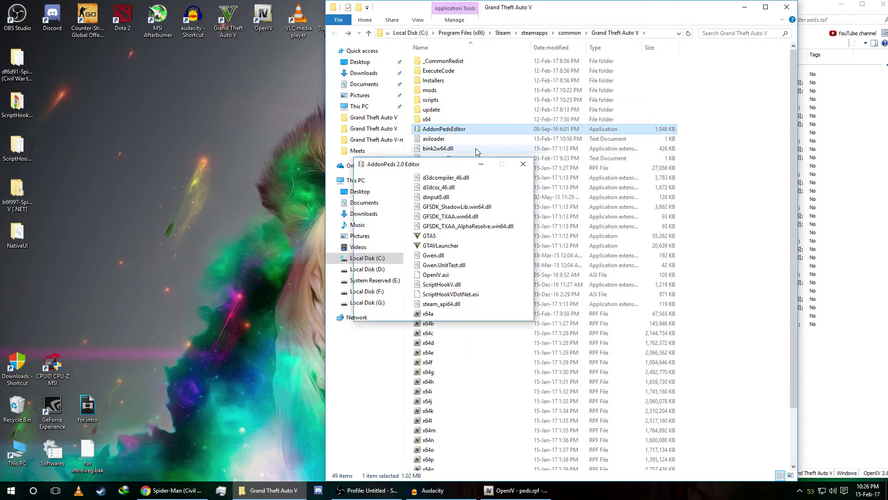
{"action": "left_click", "coordinate": [745, 7]}
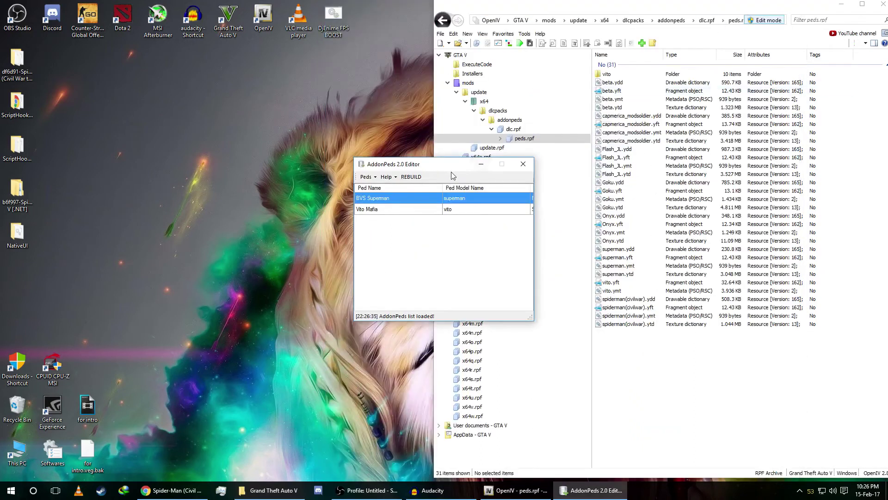
{"action": "left_click_drag", "start_coordinate": [450, 164], "coordinate": [354, 109]}
Start a new ped named Spiderman and copy the spiderman(civilwar) model name from OpenIV.
{"action": "left_click", "coordinate": [270, 121]}
{"action": "left_click", "coordinate": [277, 133]}
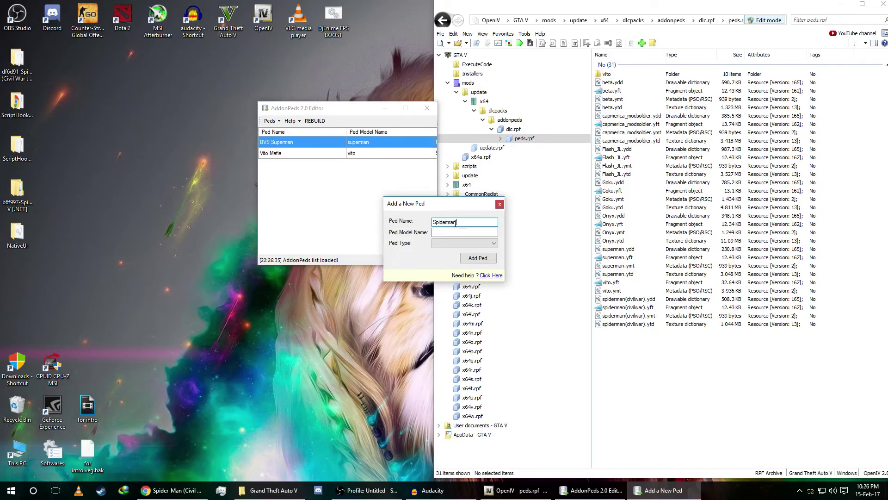
{"action": "left_click", "coordinate": [622, 301]}
{"action": "left_click", "coordinate": [621, 300]}
{"action": "right_click", "coordinate": [622, 300]}
{"action": "left_click", "coordinate": [648, 329]}
Paste spiderman(civilwar) as the Ped Model Name, set type Normal, and add the ped.
{"action": "left_click", "coordinate": [432, 233]}
{"action": "right_click", "coordinate": [435, 234]}
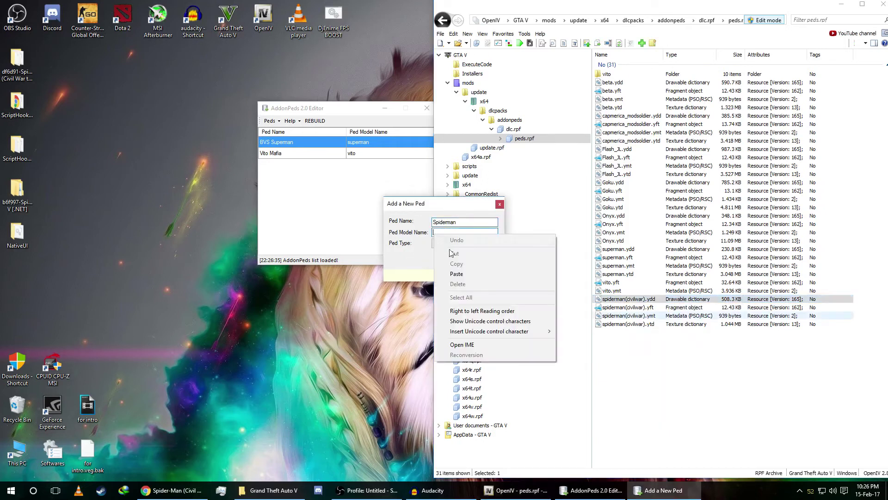
{"action": "left_click", "coordinate": [456, 275]}
{"action": "left_click", "coordinate": [448, 246]}
{"action": "left_click", "coordinate": [447, 251]}
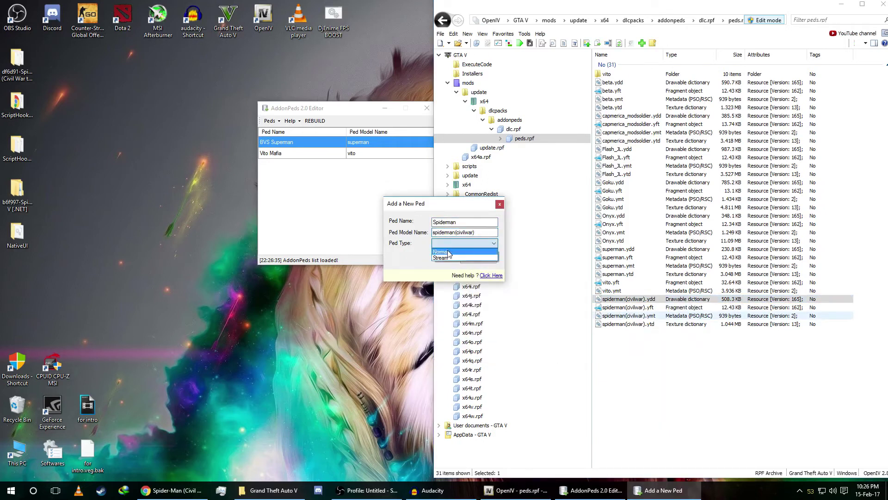
{"action": "left_click", "coordinate": [479, 260]}
Rebuild the add-on ped list and close OpenIV.
{"action": "left_click", "coordinate": [375, 166]}
{"action": "left_click", "coordinate": [315, 121]}
{"action": "left_click", "coordinate": [468, 278]}
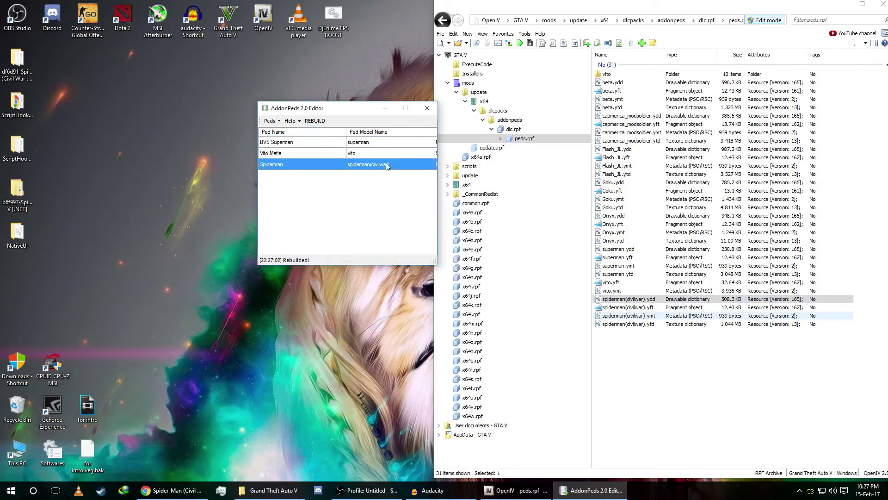
{"action": "left_click", "coordinate": [884, 6]}
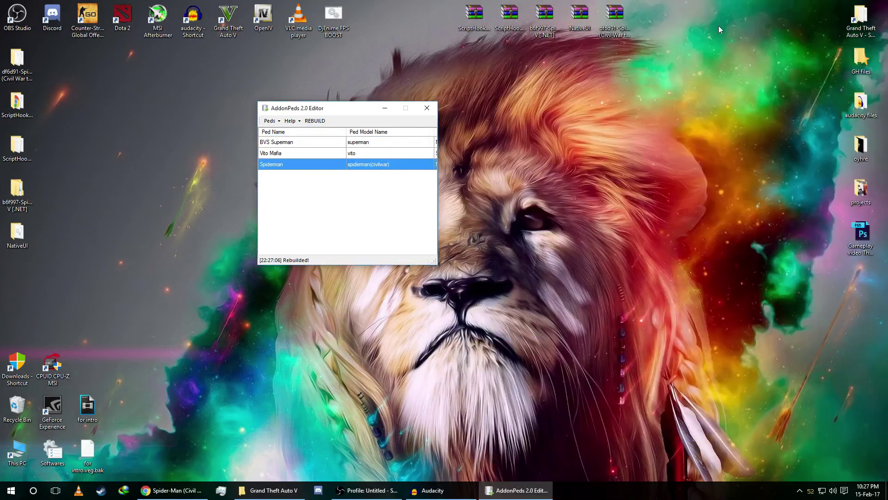
Close the AddonPeds editor and open the Grand Theft Auto V scripts folder.
{"action": "left_click", "coordinate": [427, 109]}
{"action": "left_click", "coordinate": [273, 490]}
{"action": "left_click", "coordinate": [438, 100]}
{"action": "double_click", "coordinate": [438, 99]}
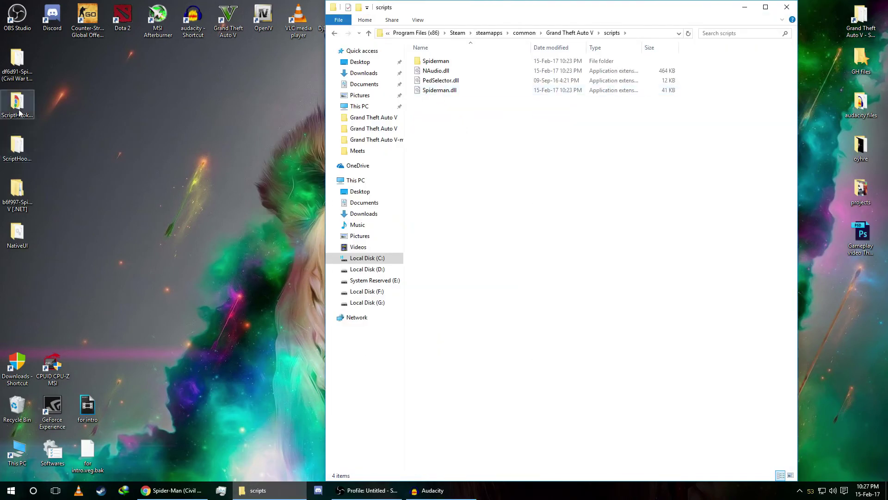
Move NativeUI.dll from the desktop NativeUI folder into scripts and close the emptied folder.
{"action": "double_click", "coordinate": [17, 234]}
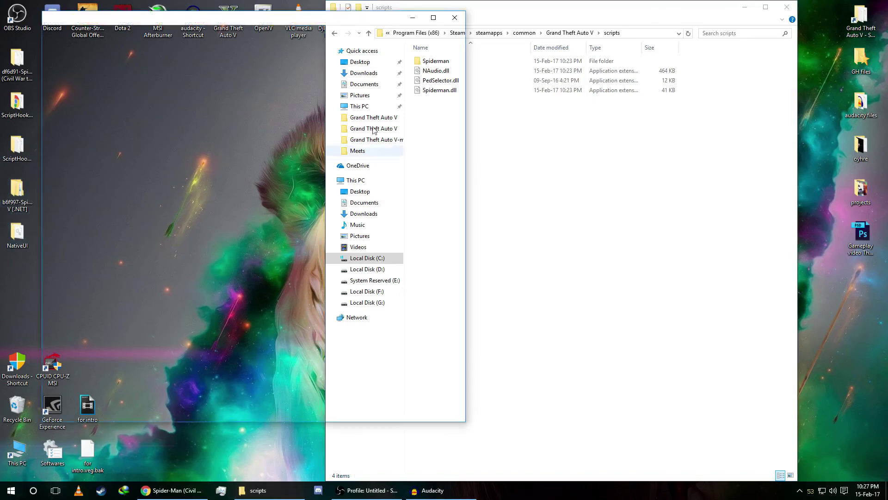
{"action": "left_click_drag", "start_coordinate": [153, 75], "coordinate": [551, 193]}
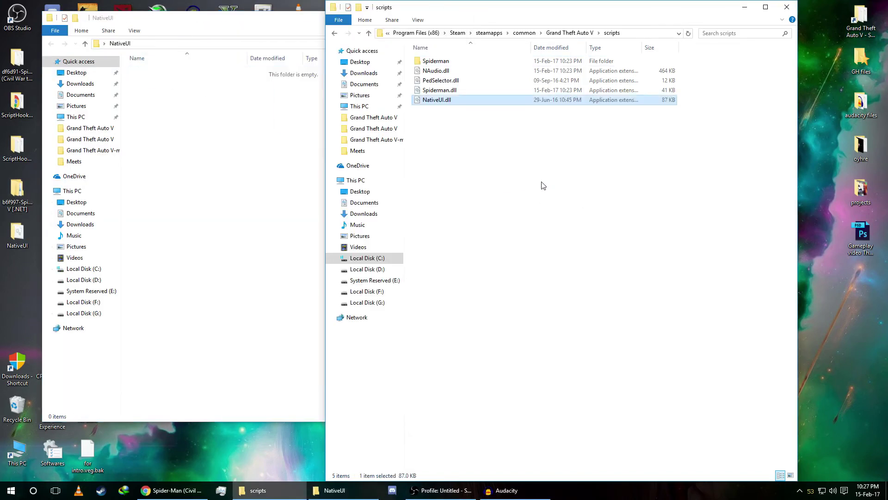
{"action": "left_click", "coordinate": [312, 35]}
{"action": "left_click", "coordinate": [455, 17]}
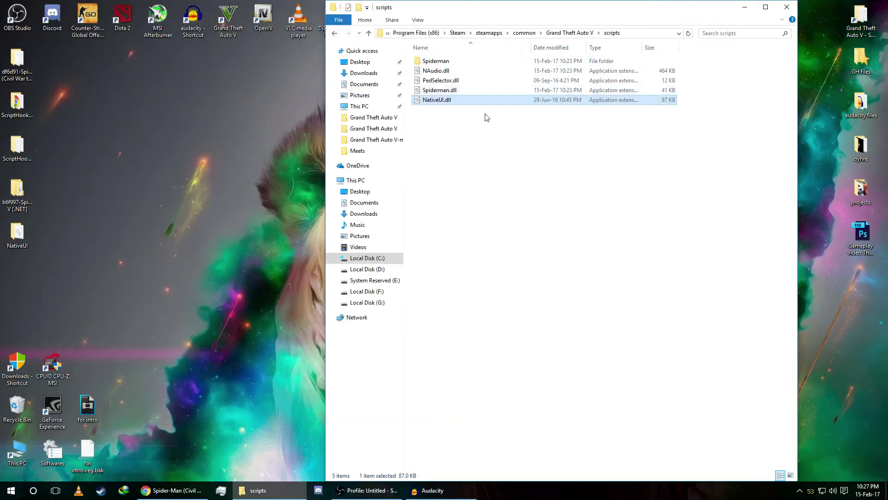